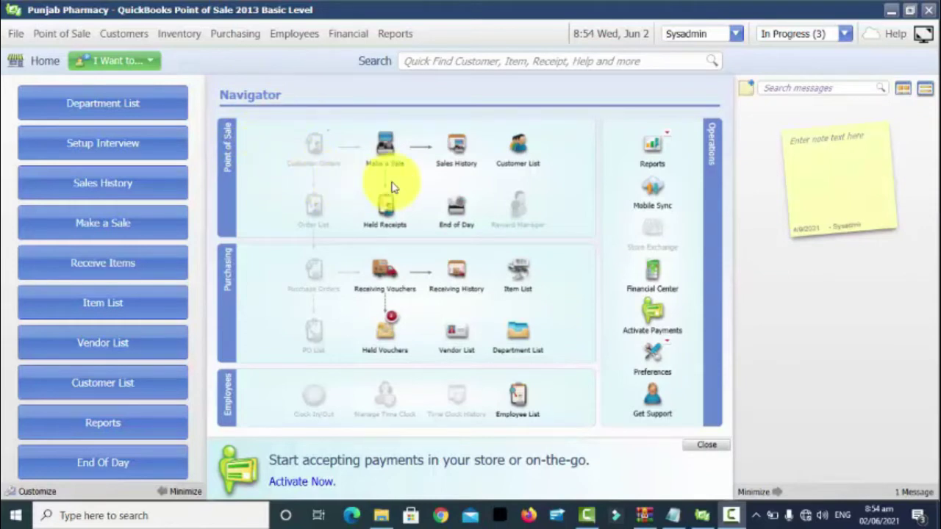
Open the Customer List and a new customer form, discard it, and return Home
left_click(522, 153)
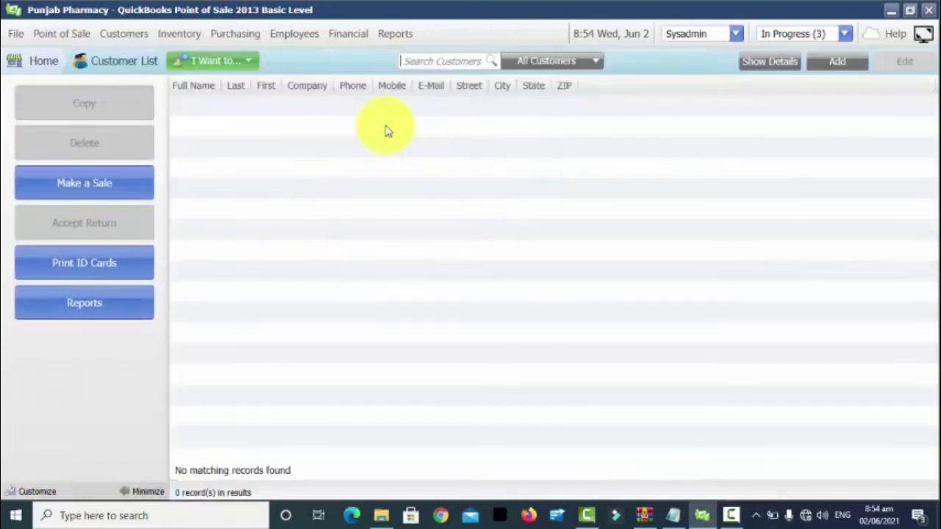
left_click(830, 64)
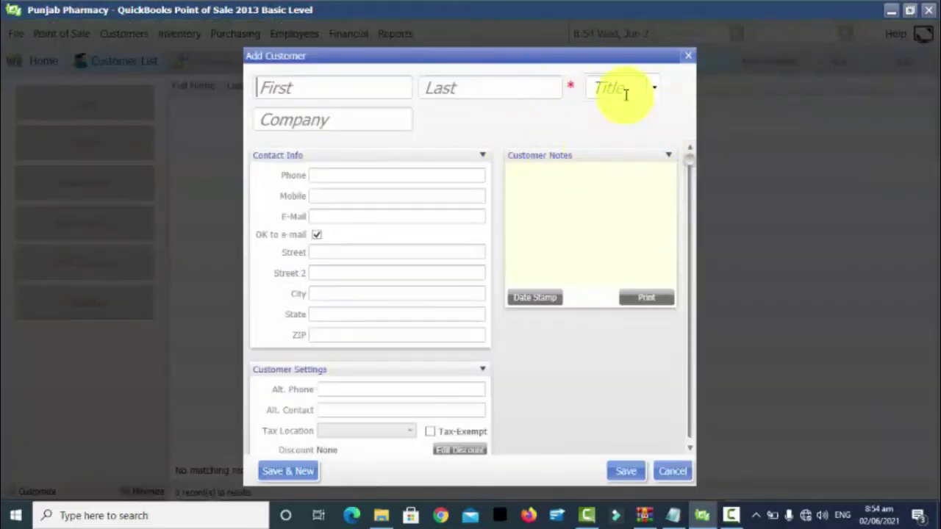
left_click(688, 56)
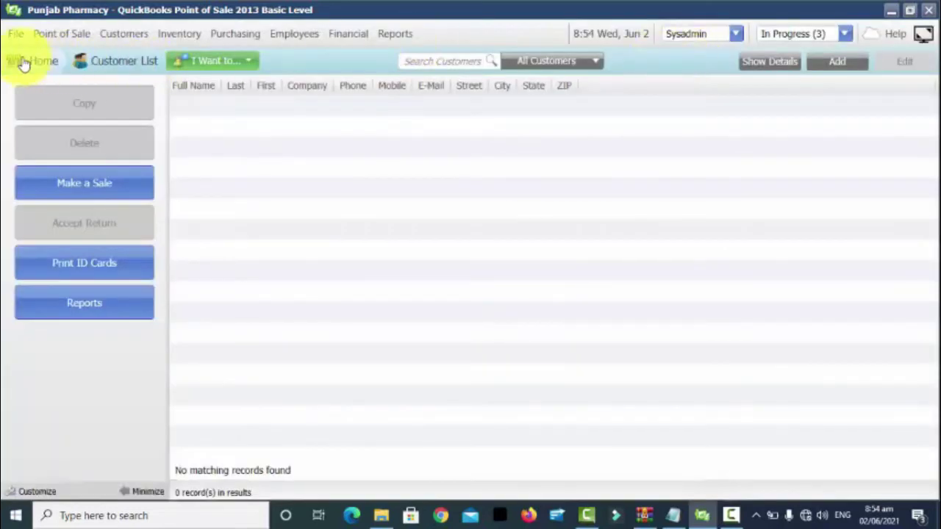
left_click(22, 61)
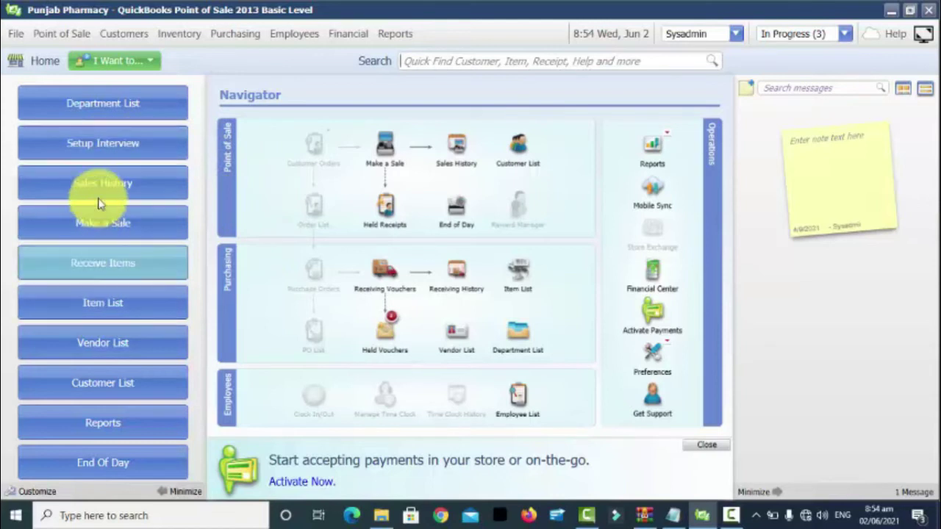
left_click(108, 382)
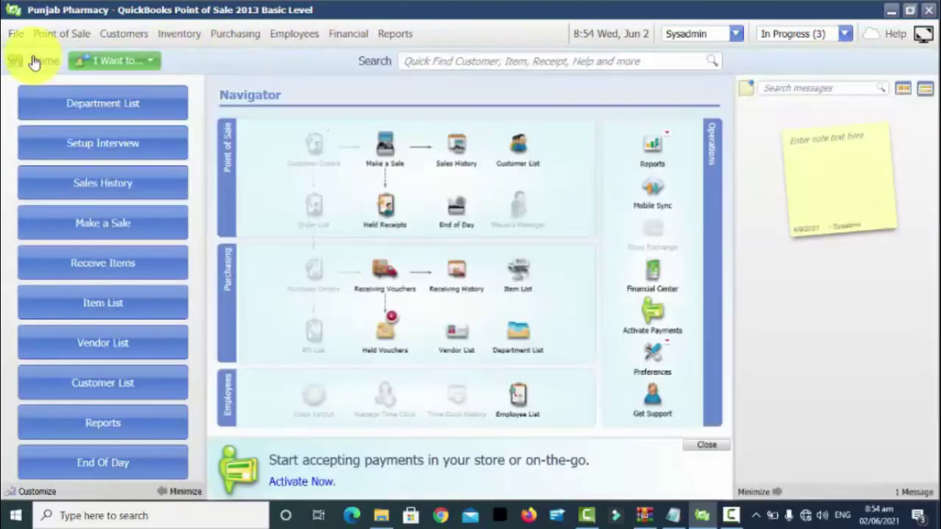
left_click(33, 61)
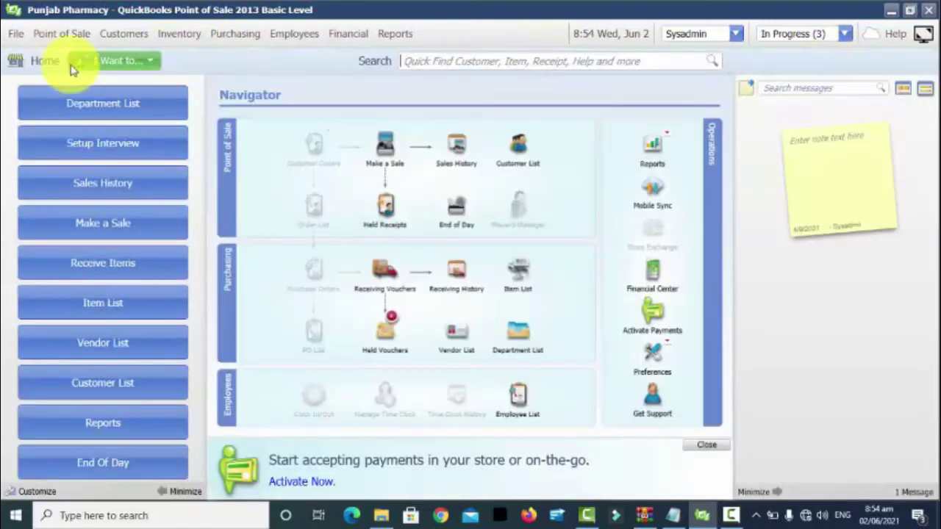
Try New Customer from the I Want To... tasks, close it, then use Customers > New Customer
left_click(152, 57)
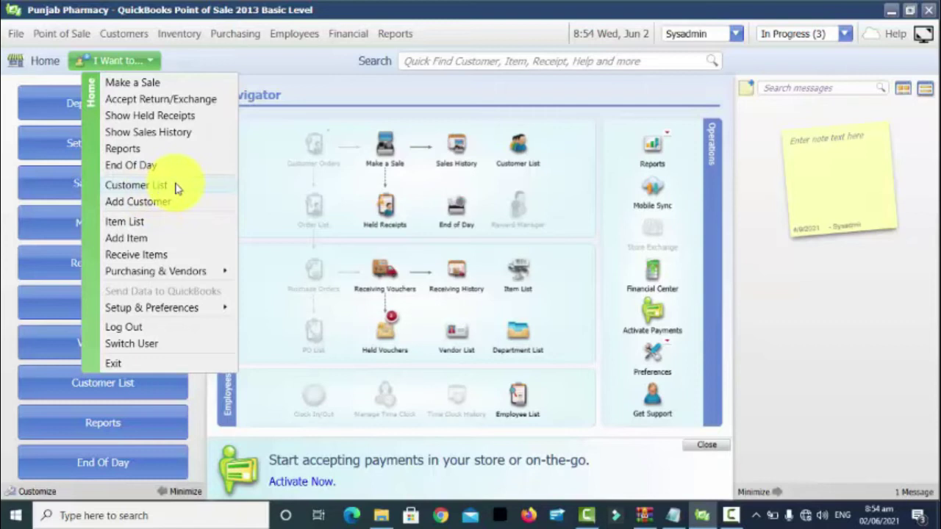
left_click(164, 203)
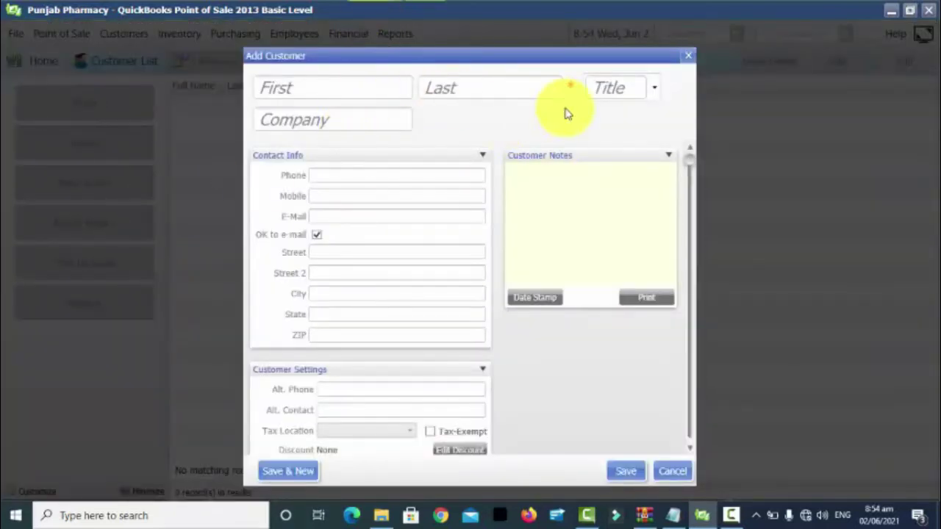
left_click(692, 57)
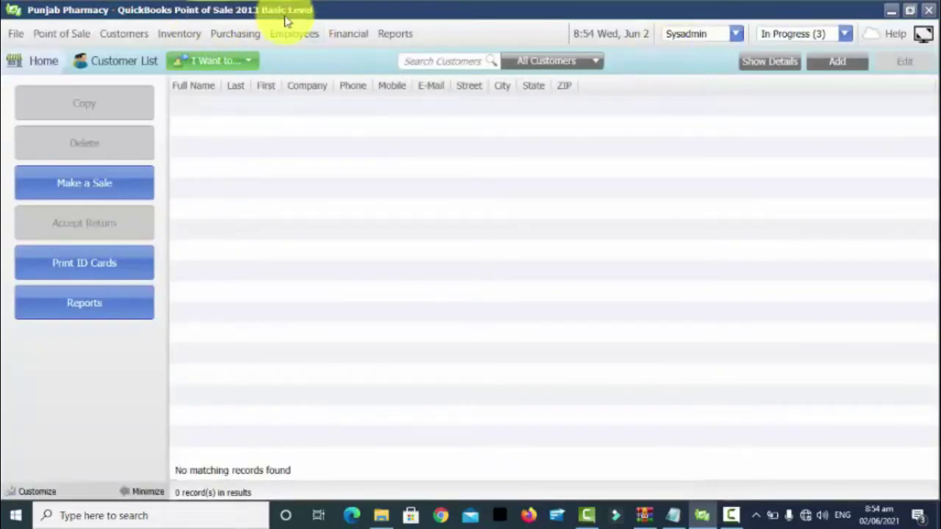
left_click(140, 34)
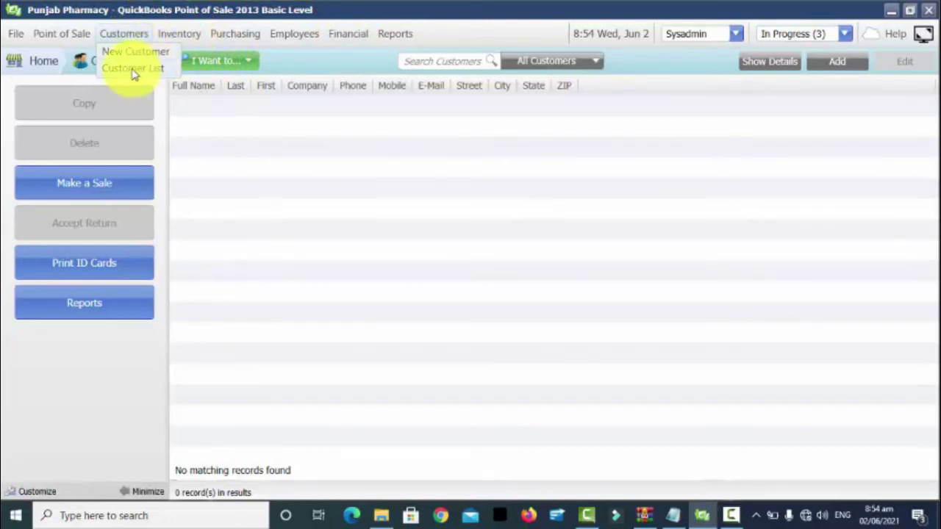
left_click(143, 53)
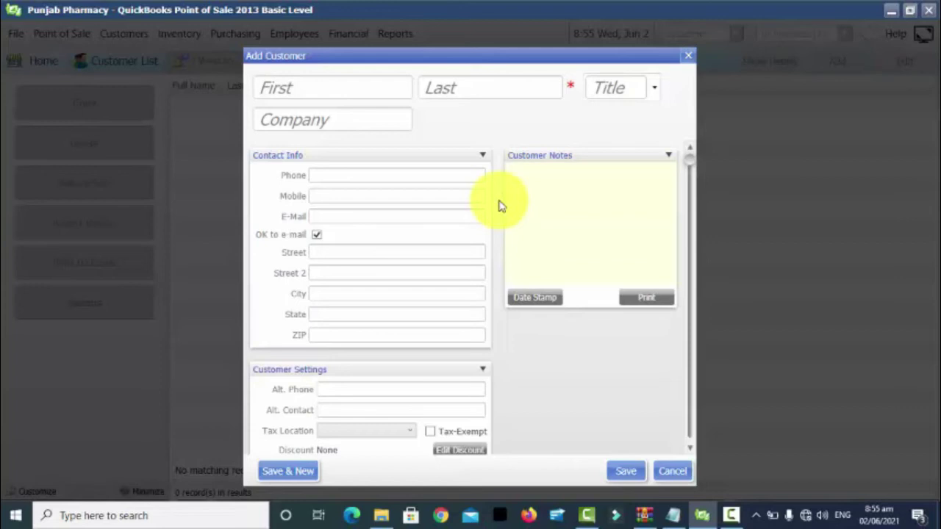
Enter the name Retail Sale and choose the title Ms
type("Hihn")
key("BackSpace")
key("BackSpace")
key("BackSpace")
key("BackSpace")
type("Retail Sale")
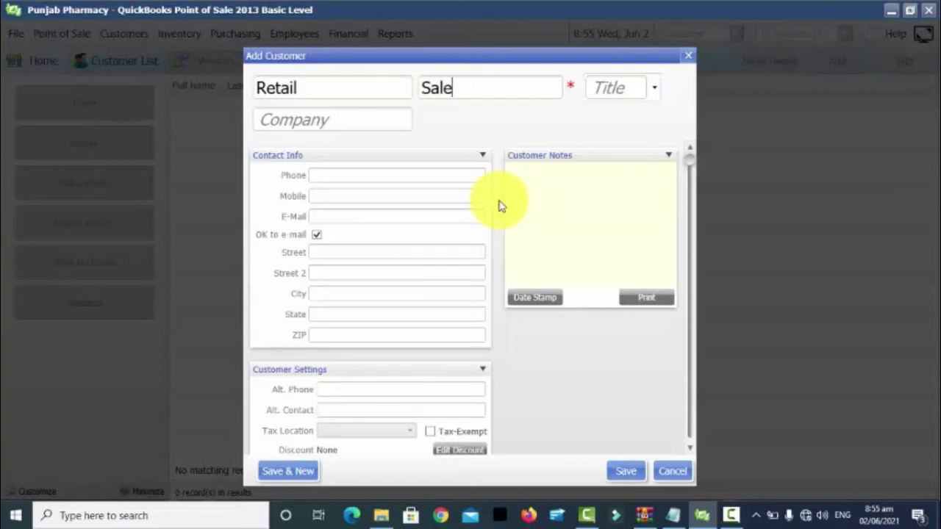
key("Tab")
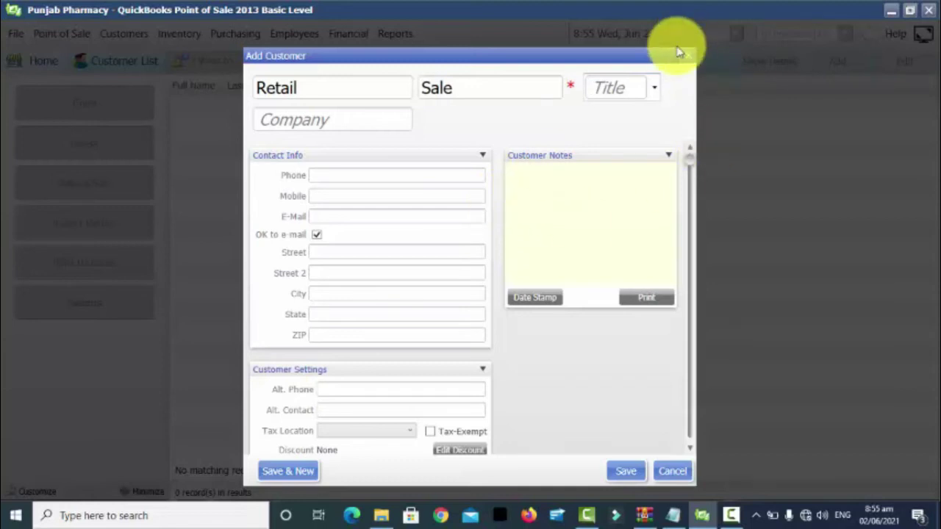
left_click(652, 91)
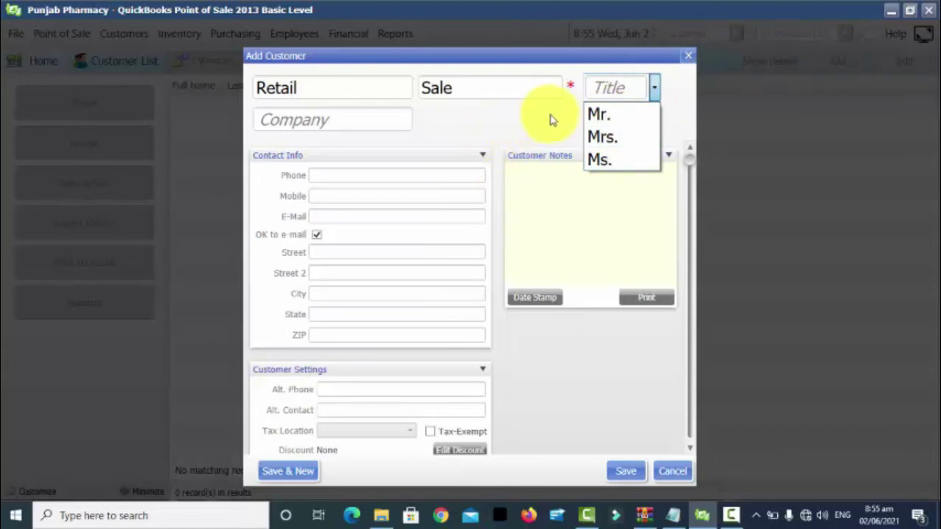
left_click(621, 161)
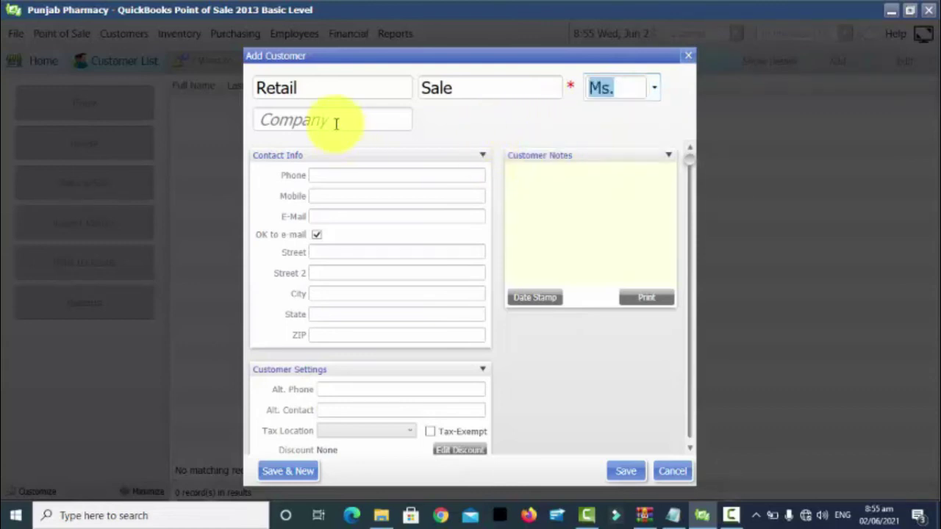
Enter 'Retail Sale' as the company and tick Tax-Exempt
left_click(333, 120)
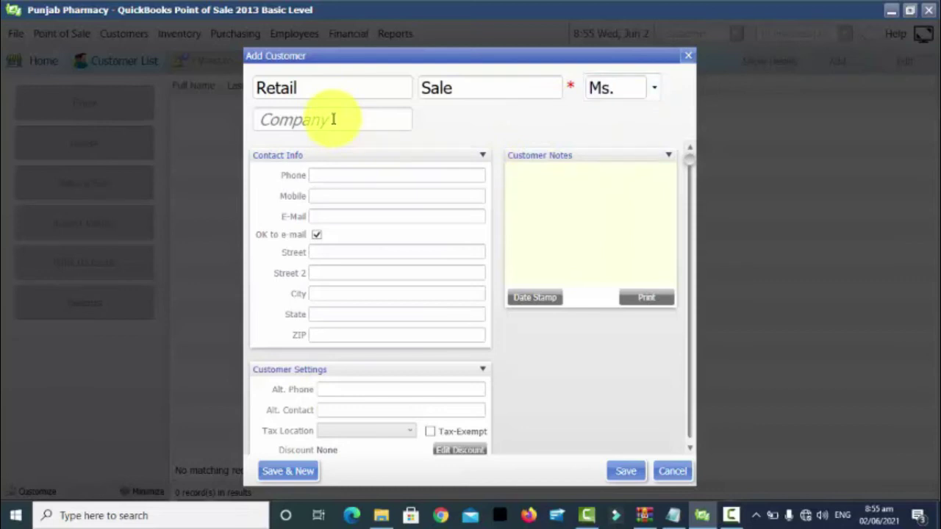
type("Re")
key("BackSpace")
key("BackSpace")
type("Retail Sale")
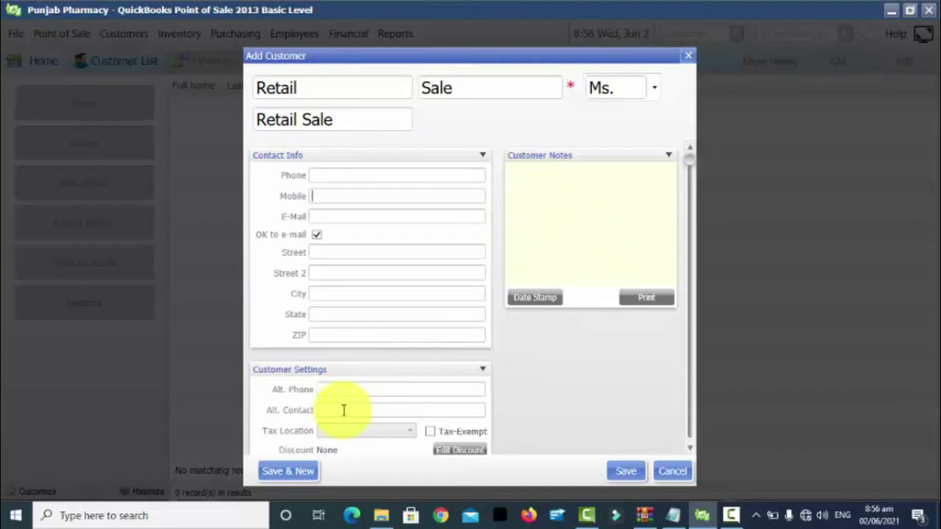
left_click(430, 432)
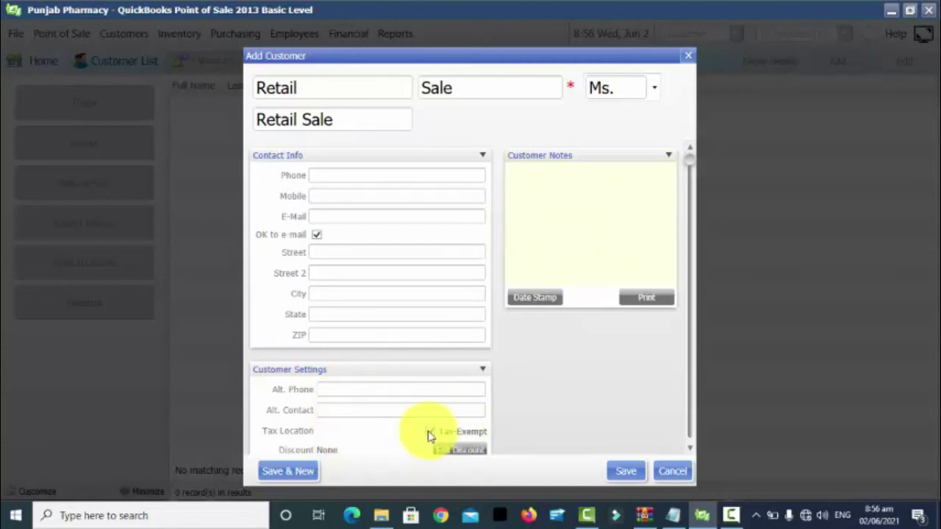
Clear Tax-Exempt, uncheck Accept Checks, and Save & New the customer
left_click(430, 432)
scroll(689, 392, "down", 1)
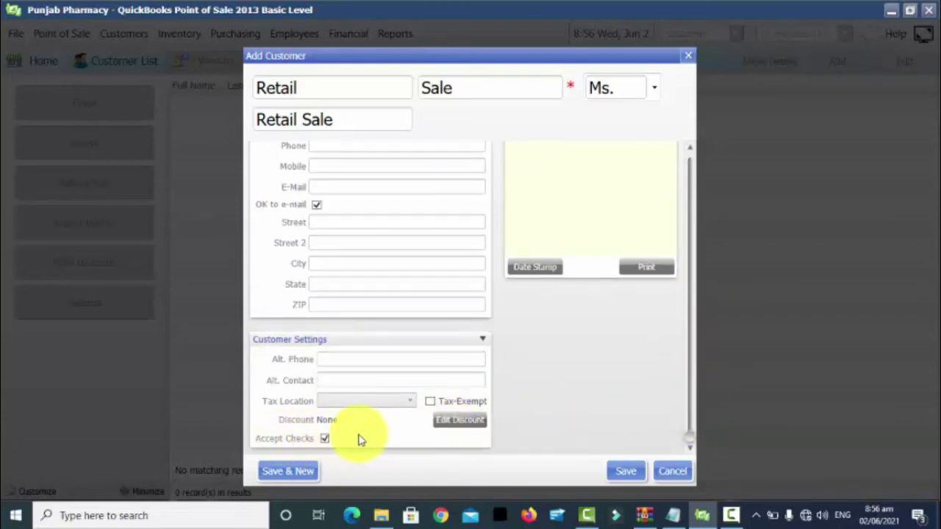
left_click(324, 438)
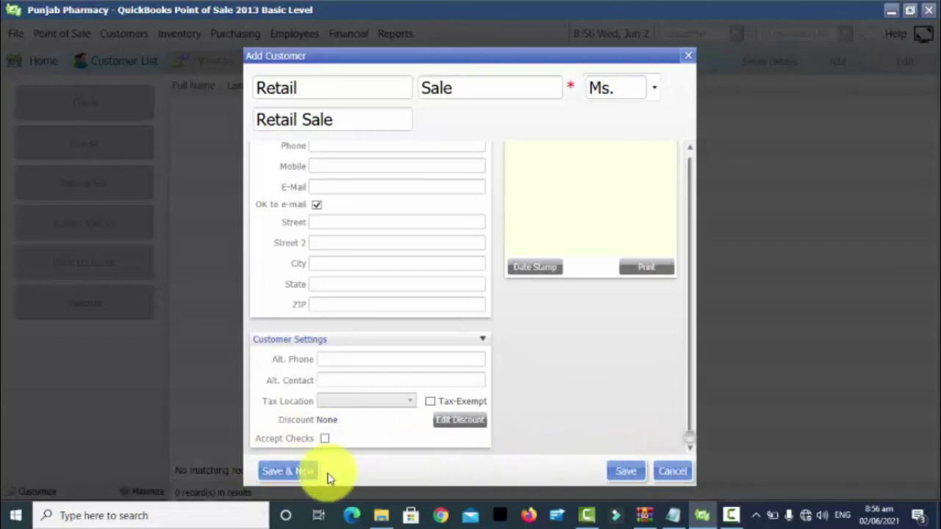
left_click(305, 474)
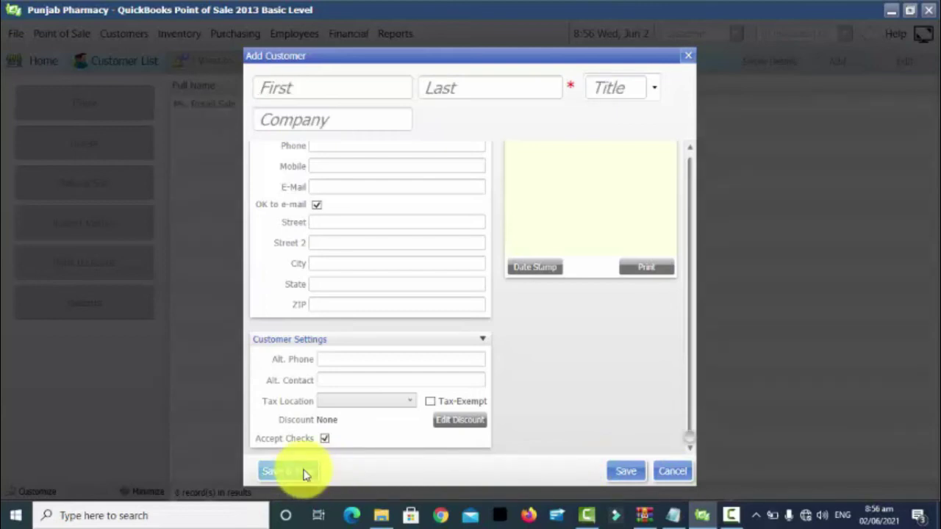
Enter the second customer's first and last name, title Mr., and phone number
left_click(360, 82)
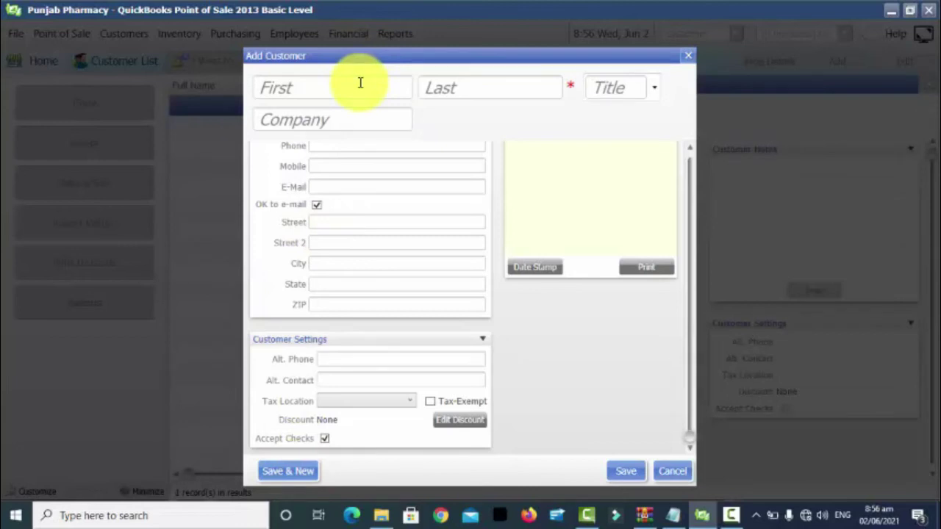
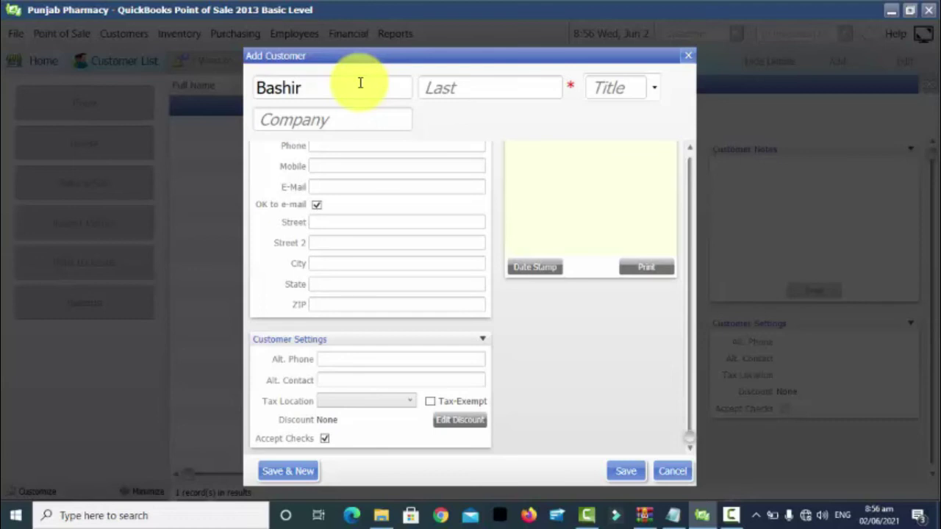
key("Tab")
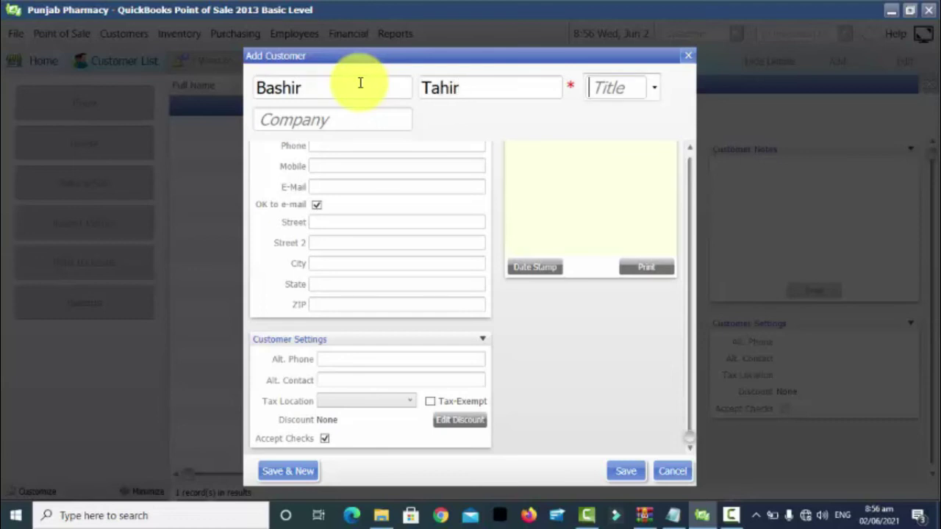
left_click(653, 87)
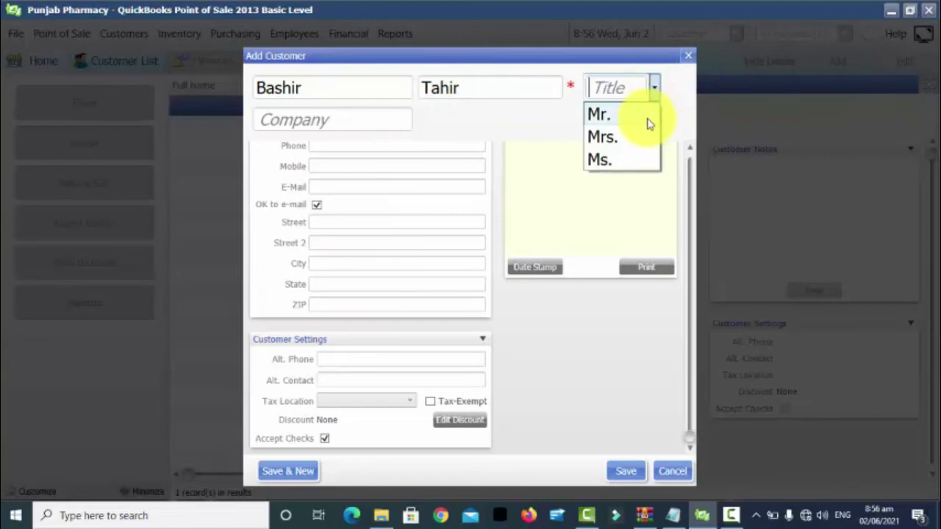
left_click(641, 119)
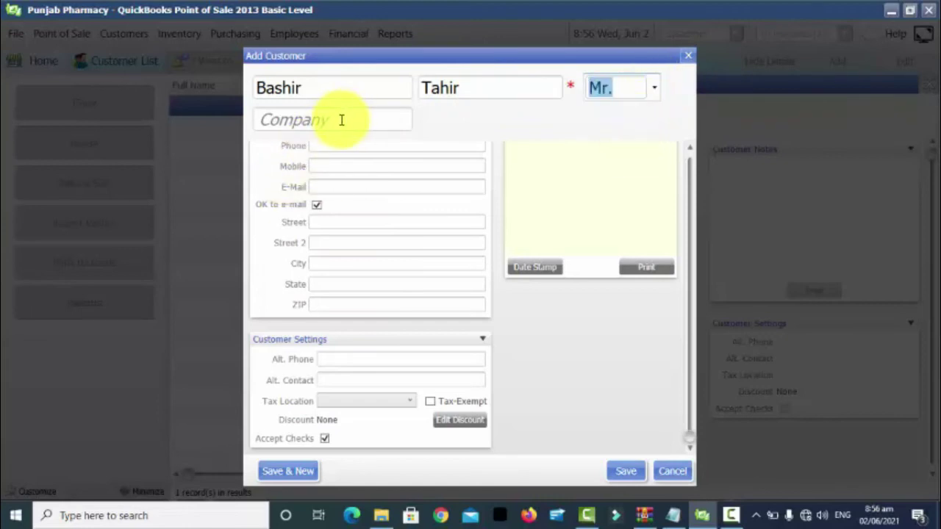
left_click(336, 144)
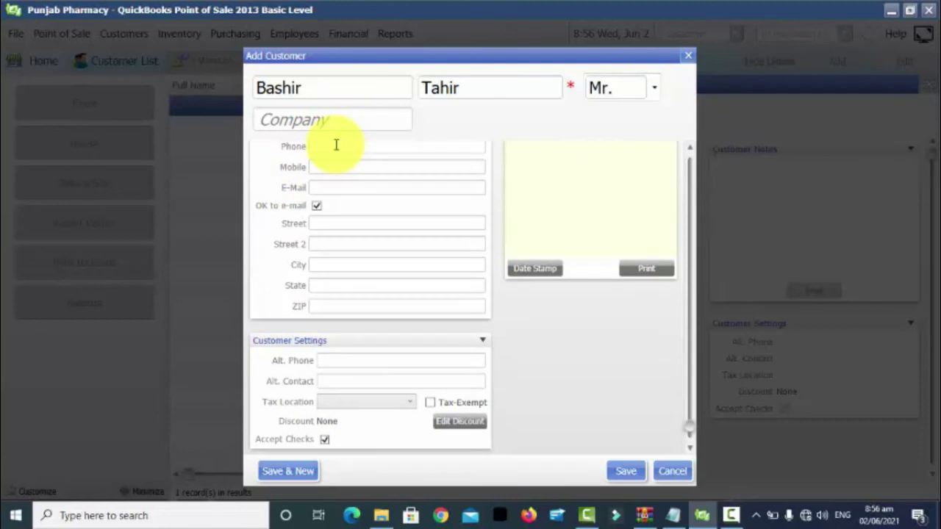
left_click(344, 188)
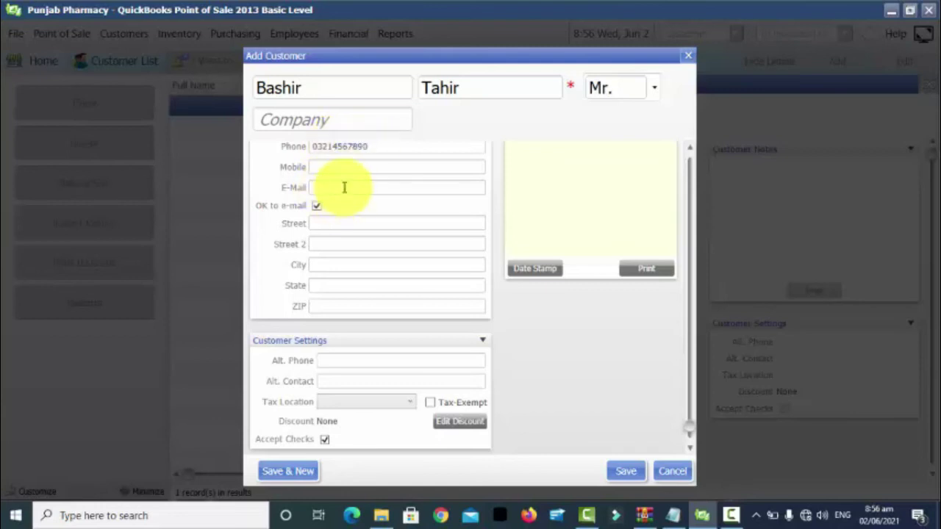
Fill in the customer's e-mail address, street and city
left_click(402, 220)
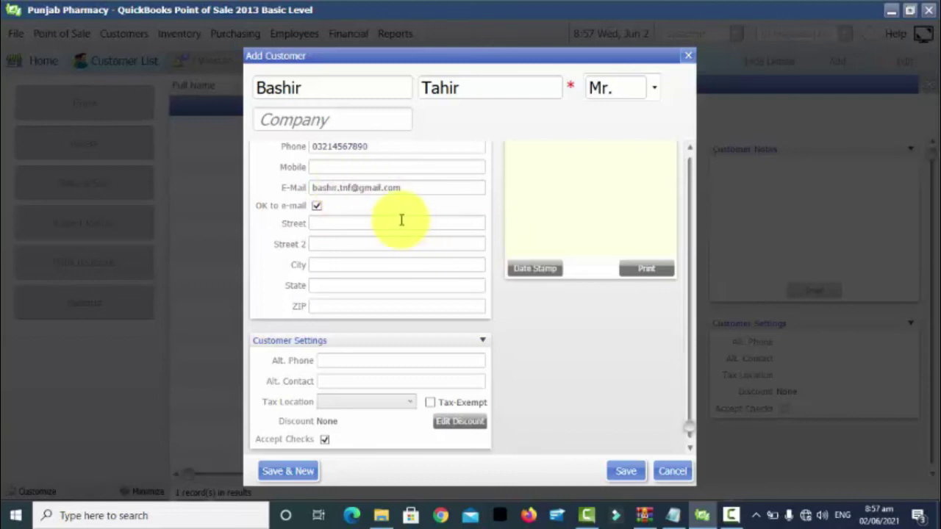
key("Tab")
key("Tab")
type("lahore")
key("Tab")
Complete the state and ZIP, mark the customer Tax-Exempt, and save
type("54000")
key("Tab")
key("shift+Tab")
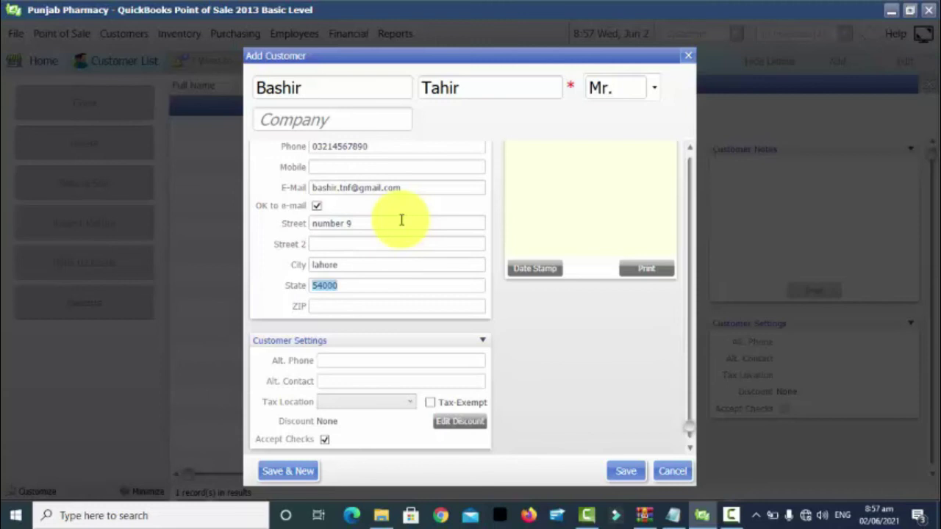
type("punjab")
key("Tab")
type("54000")
key("Tab")
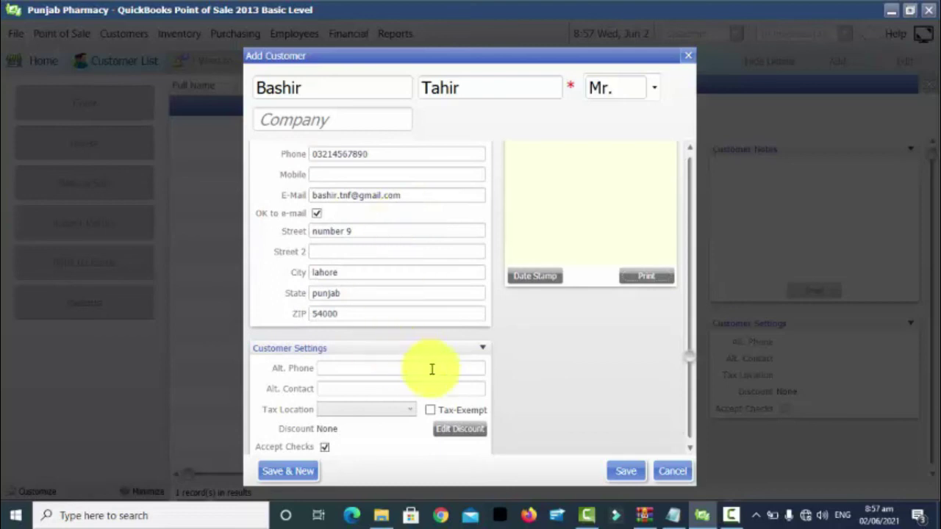
left_click(430, 413)
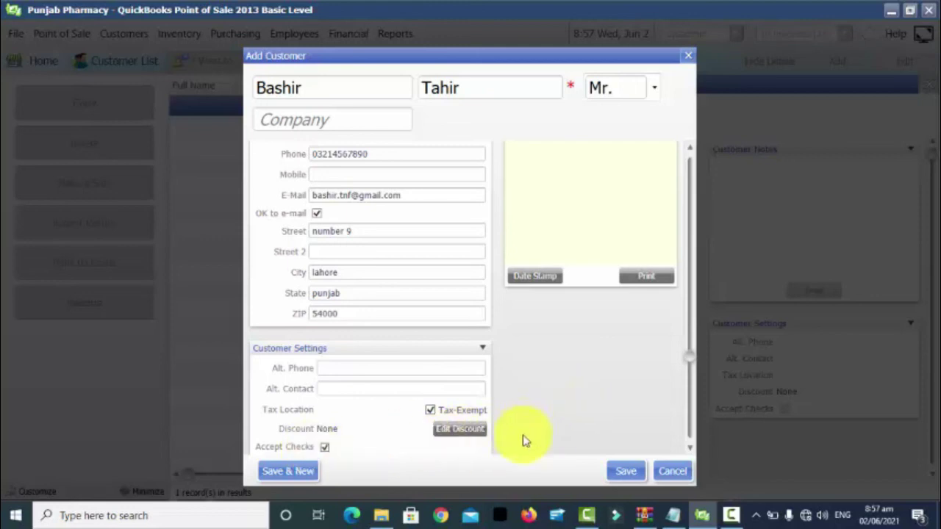
left_click(636, 474)
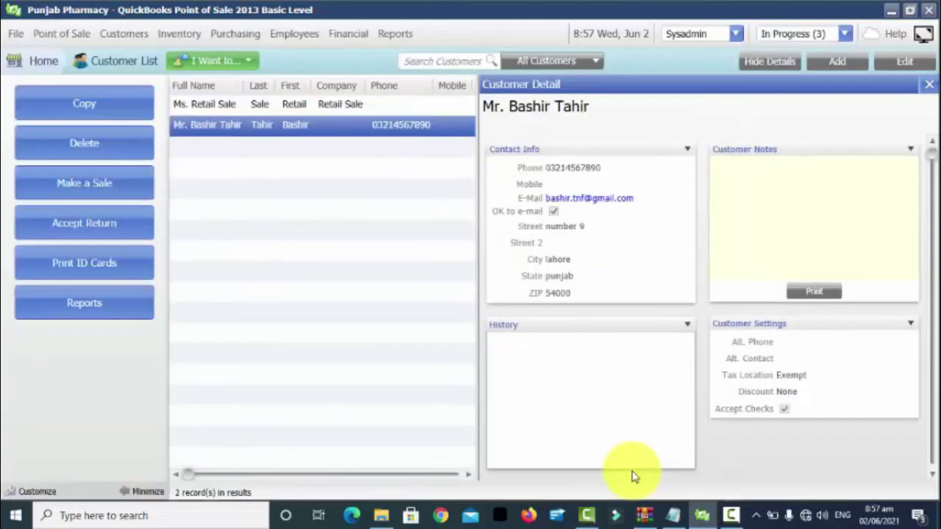
Hide Customer Detail, check both customer rows, and return to the Home Navigator
left_click(926, 86)
left_click(342, 106)
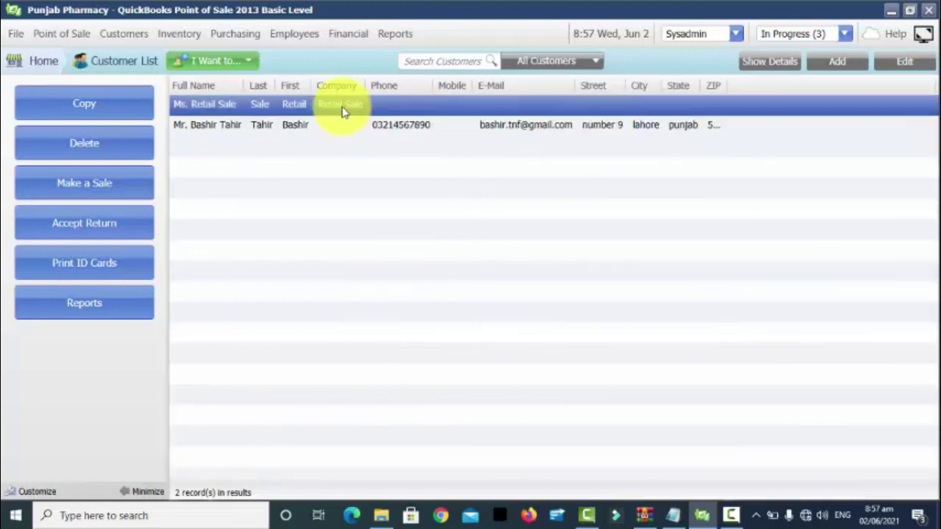
left_click(348, 128)
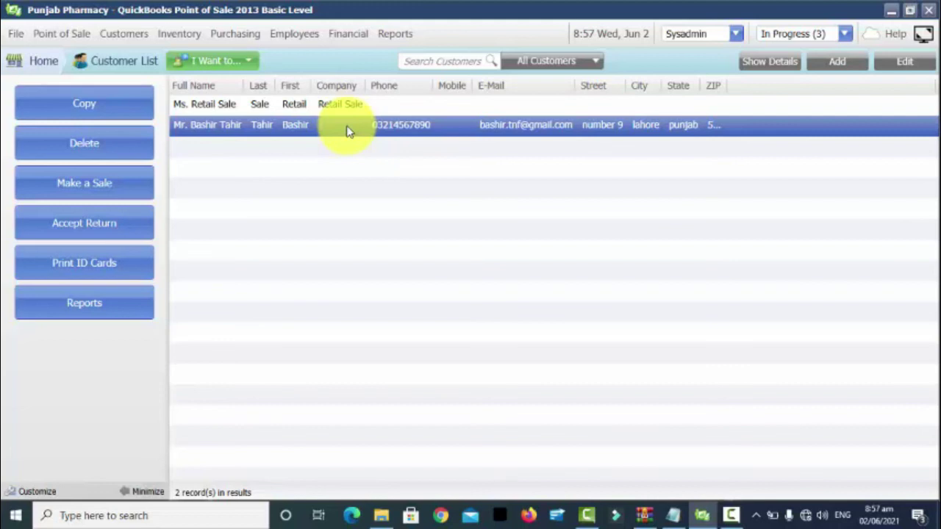
left_click(41, 61)
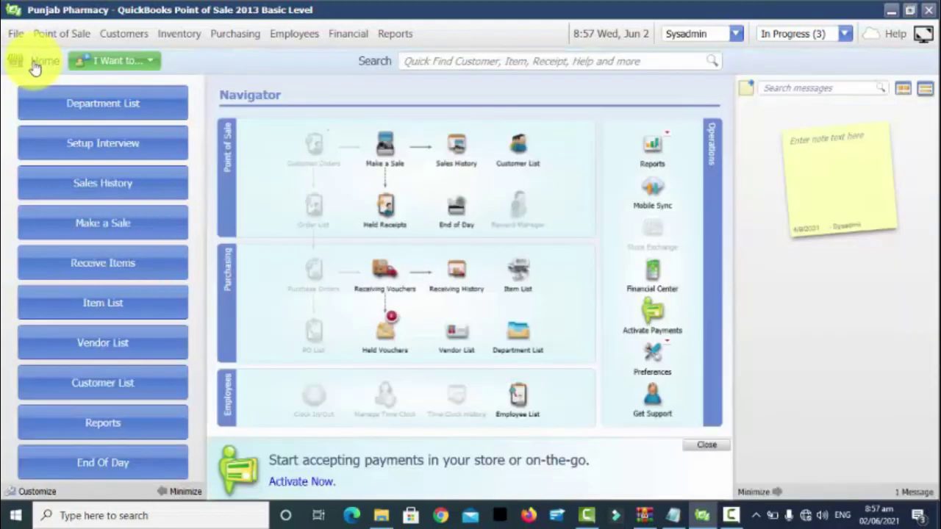